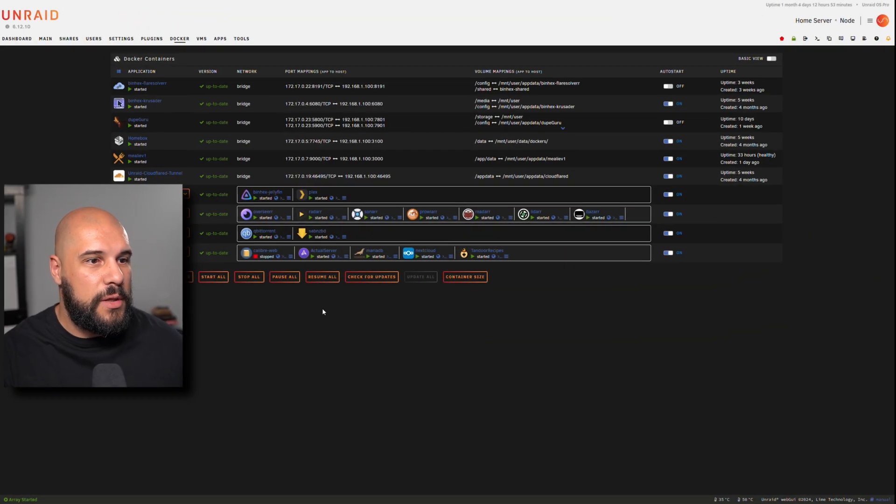
Step: Launch Overseerr from the Unraid Docker container's WebUI link, landing on its Discover page
{"action": "left_click", "coordinate": [276, 219]}
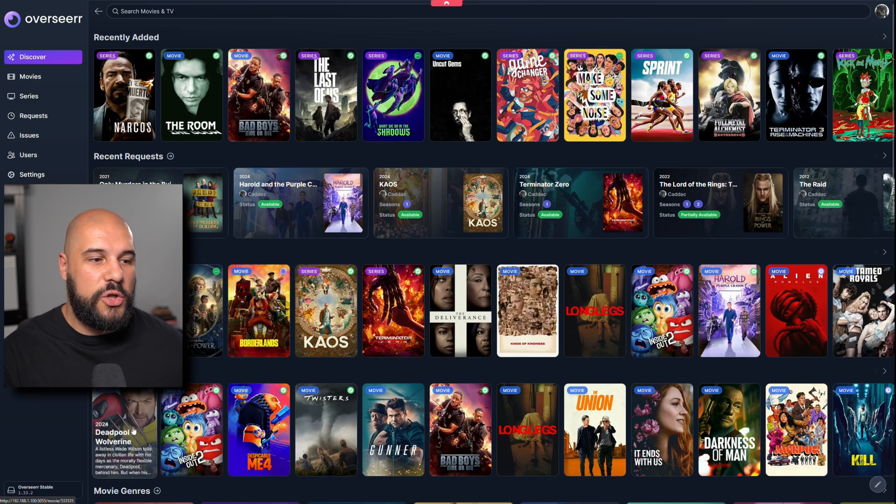
{"action": "scroll", "coordinate": [413, 410], "scroll_direction": "down", "scroll_amount": 3}
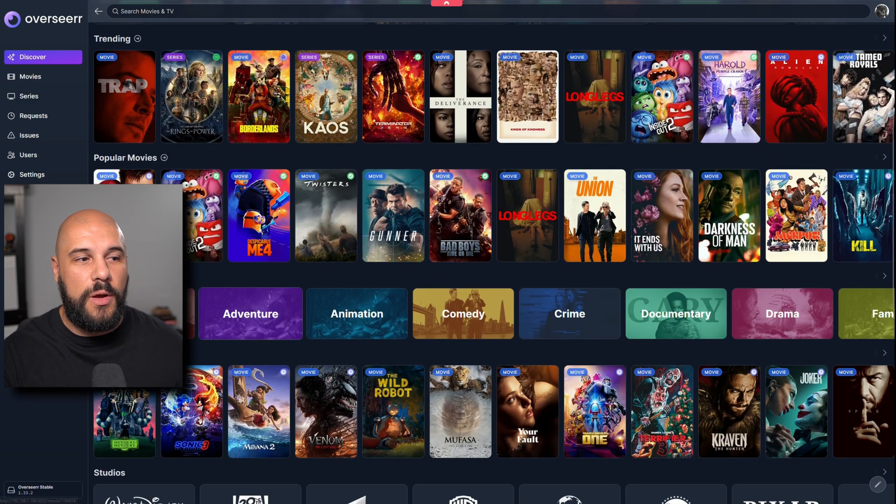
{"action": "scroll", "coordinate": [126, 329], "scroll_direction": "down", "scroll_amount": 1}
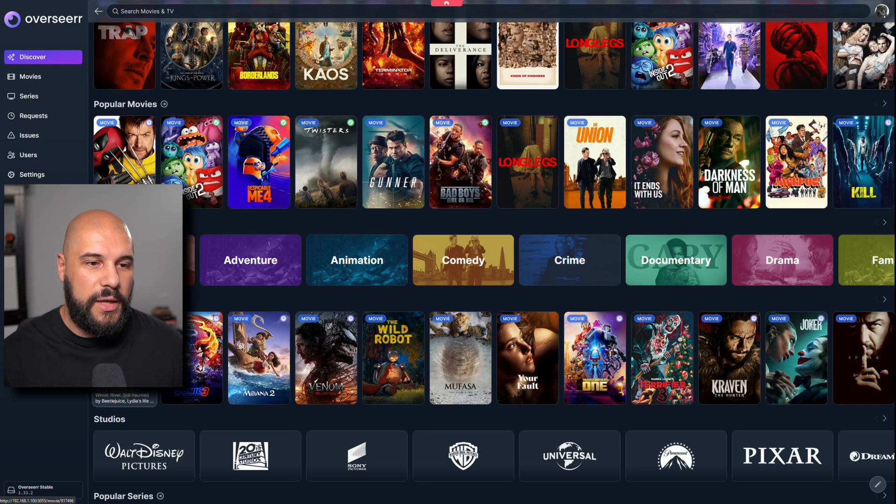
{"action": "scroll", "coordinate": [126, 349], "scroll_direction": "down", "scroll_amount": 2}
{"action": "scroll", "coordinate": [228, 345], "scroll_direction": "down", "scroll_amount": 1}
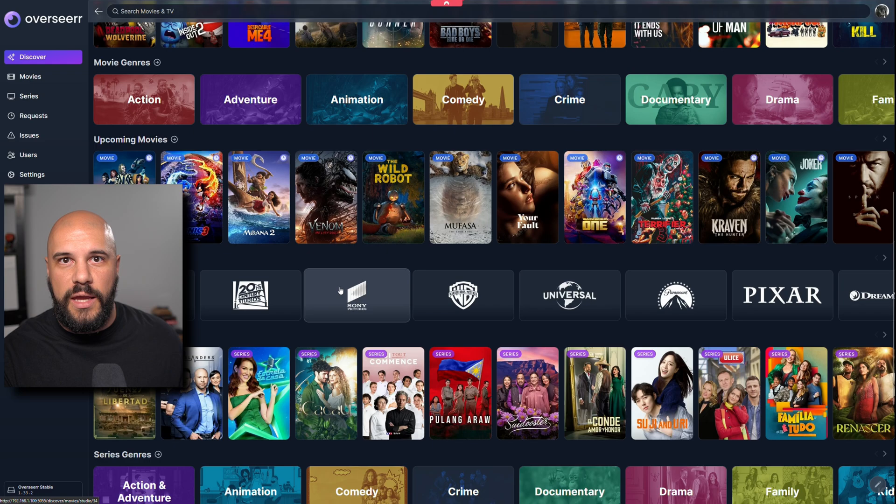
{"action": "scroll", "coordinate": [334, 270], "scroll_direction": "up", "scroll_amount": 1}
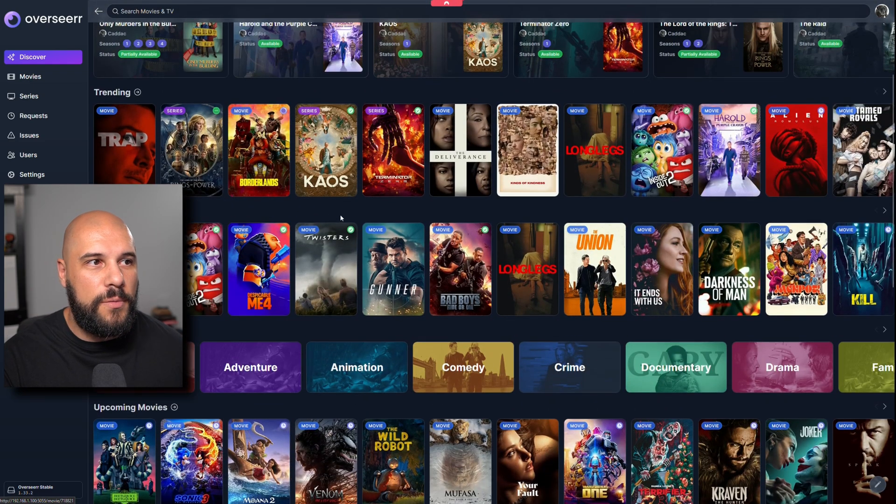
Step: Search Overseerr for "legally blonde" to list matching movies and series
{"action": "left_click", "coordinate": [240, 11]}
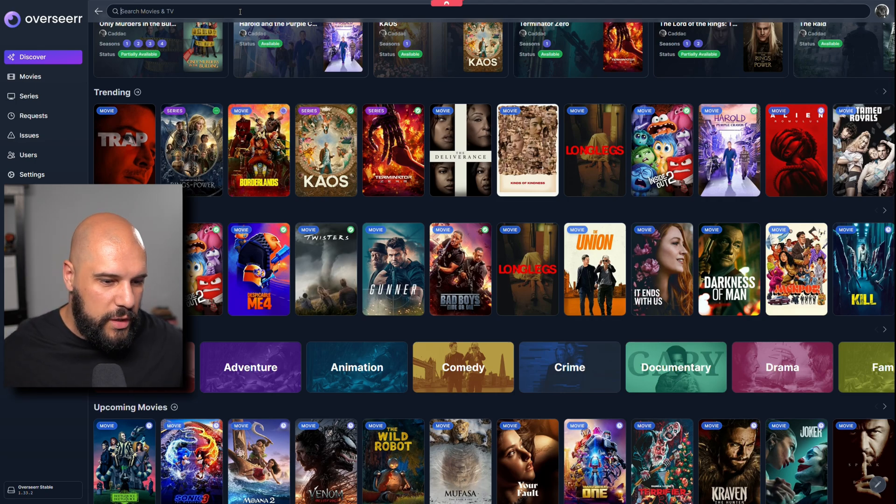
{"action": "type", "text": "le"}
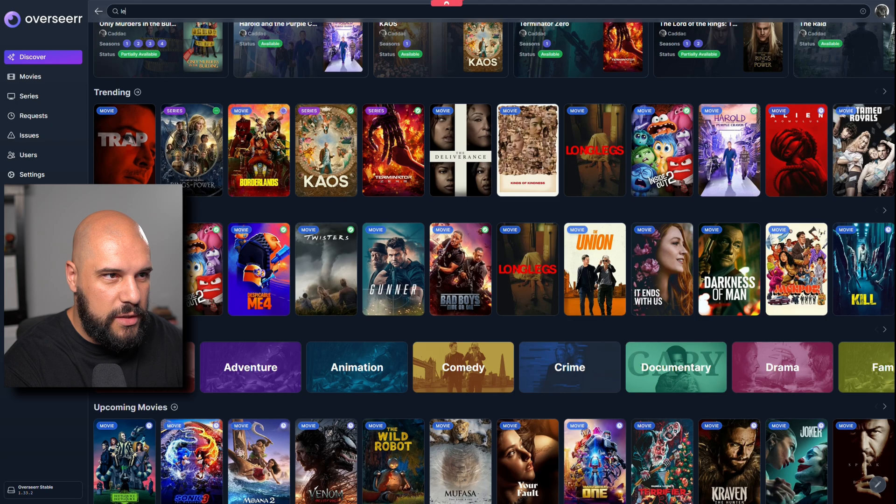
{"action": "type", "text": "gallyblonde"}
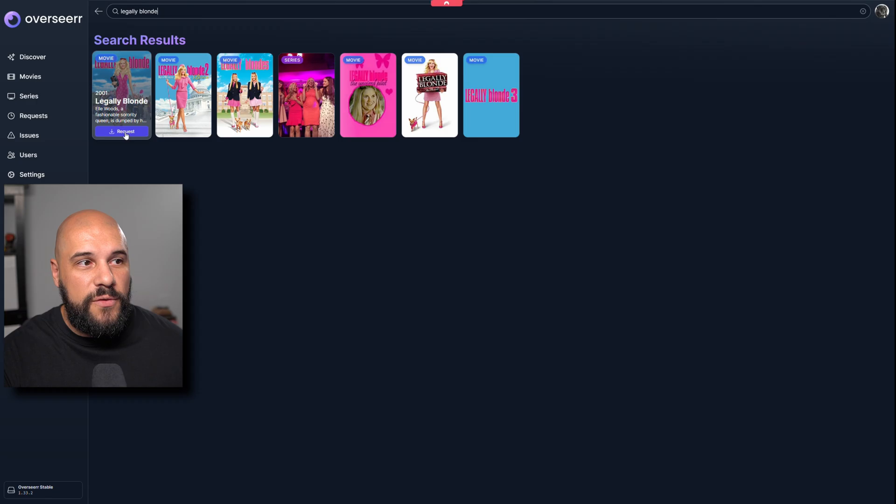
Step: View Legally Blonde (2001), inspect the Request Movie quality profile choices, then cancel without submitting
{"action": "left_click", "coordinate": [125, 81]}
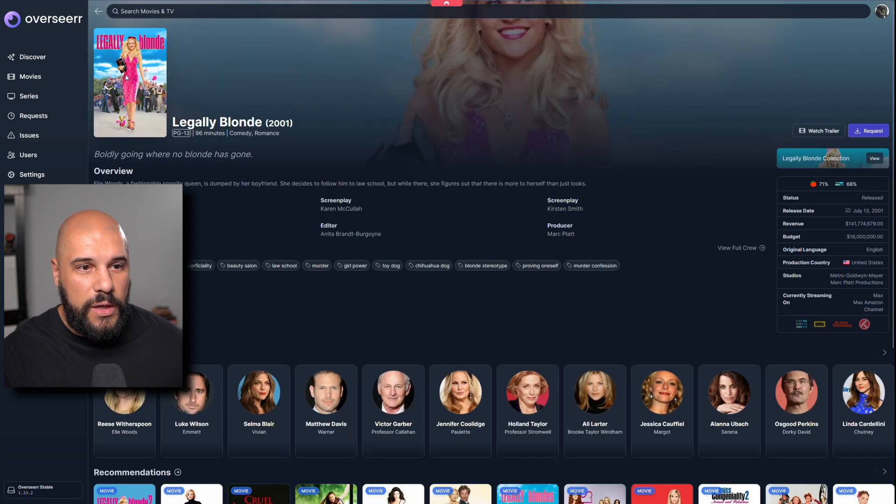
{"action": "left_click", "coordinate": [869, 132]}
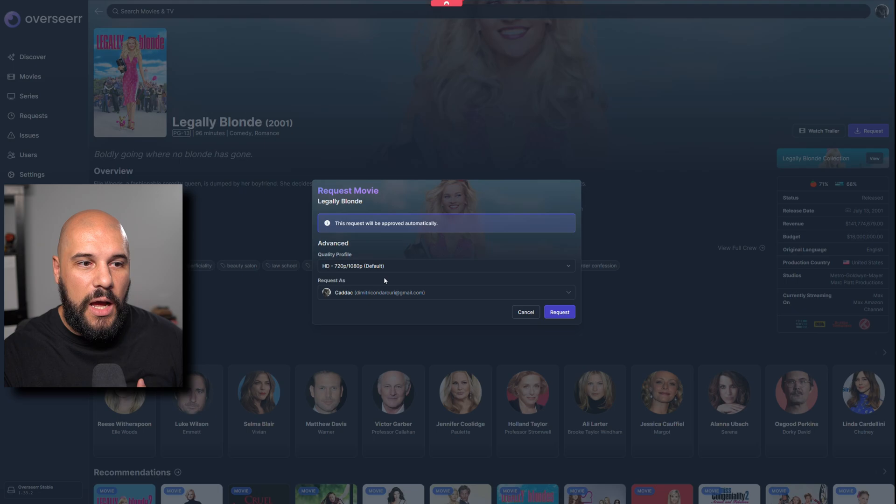
{"action": "left_click", "coordinate": [391, 266]}
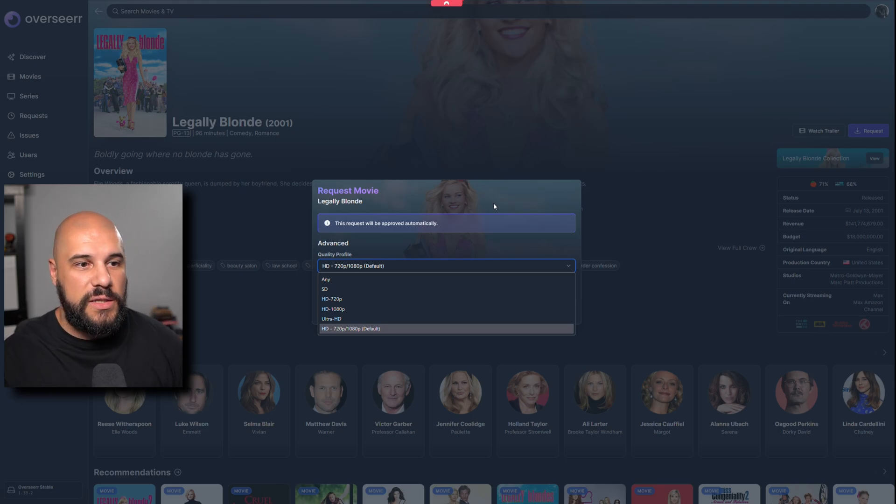
{"action": "key", "text": "Escape"}
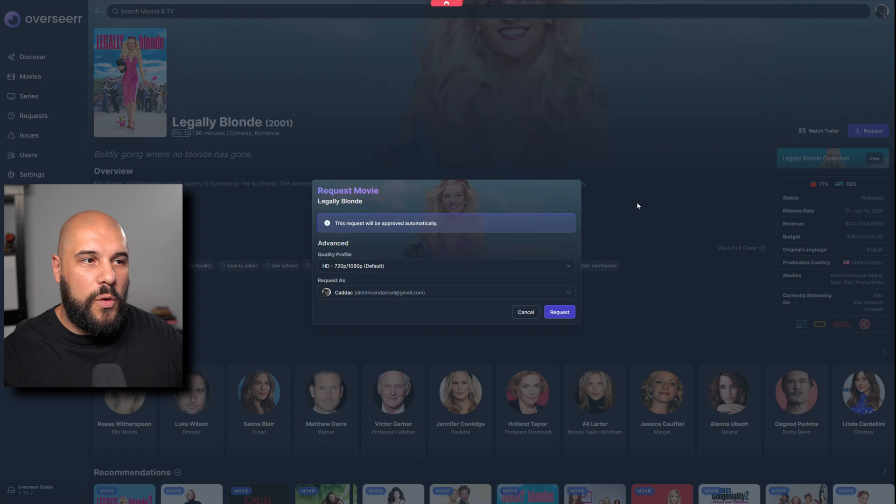
{"action": "left_click", "coordinate": [633, 141]}
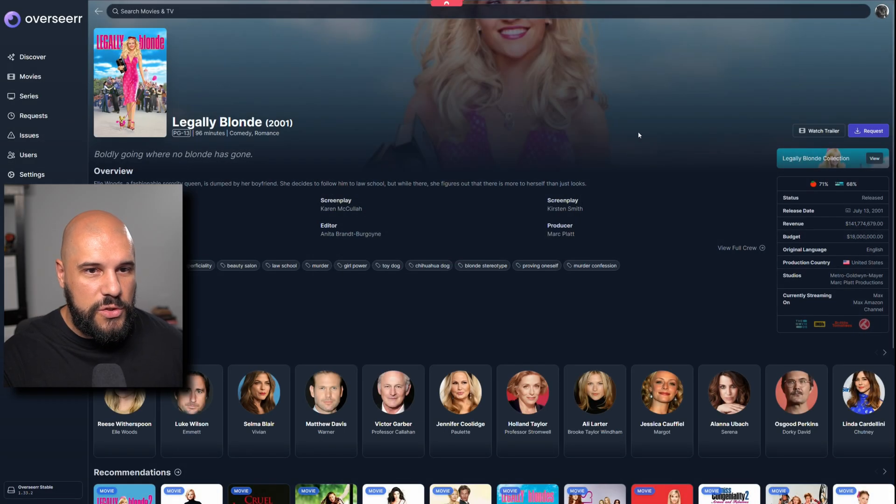
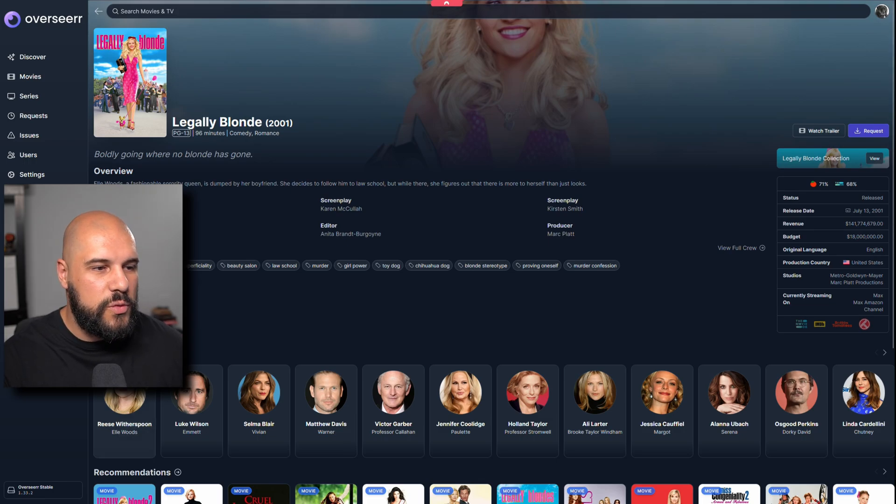
Step: Visit Reese Witherspoon's person page and the Legally Blonde Collection, returning to the movie page
{"action": "left_click", "coordinate": [125, 410]}
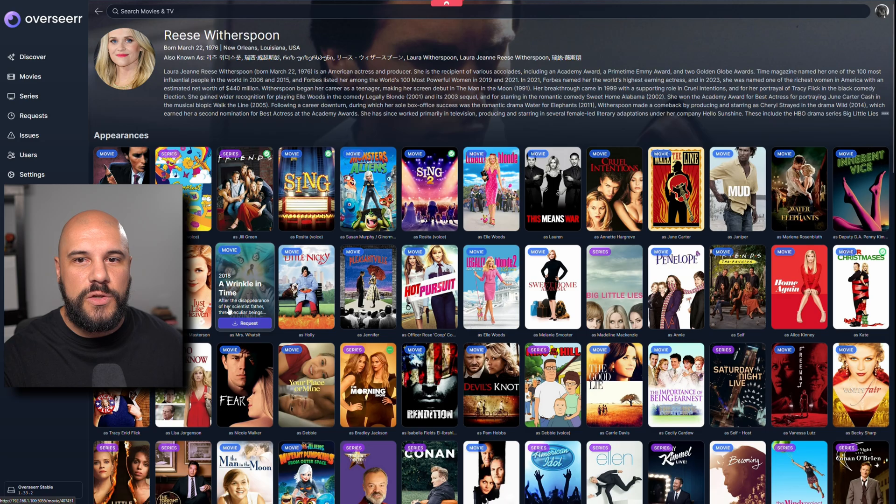
{"action": "left_click", "coordinate": [491, 189]}
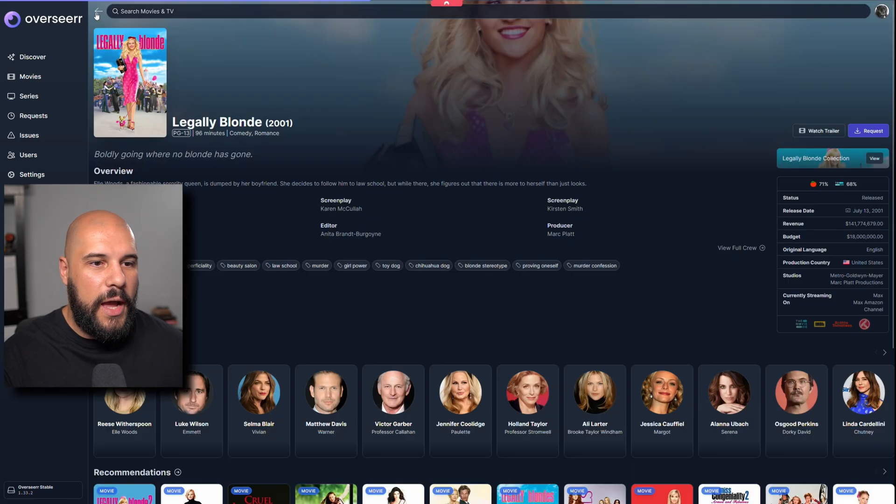
{"action": "left_click", "coordinate": [810, 159]}
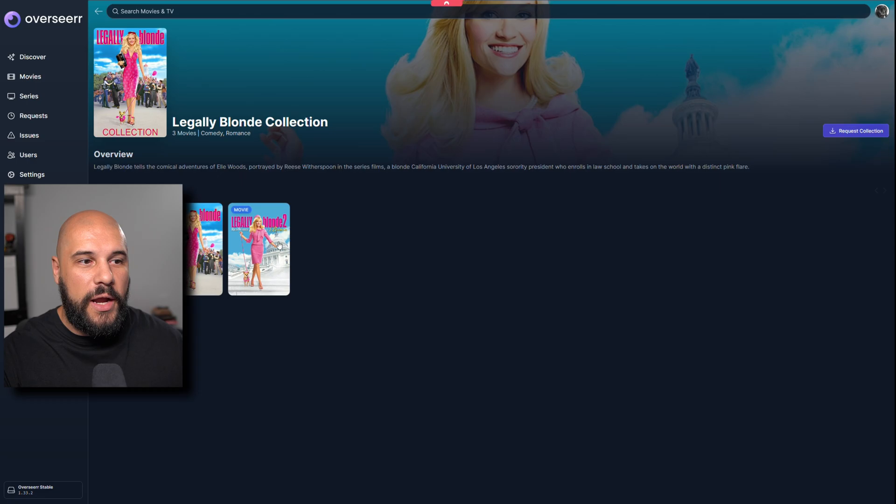
{"action": "left_click", "coordinate": [99, 11]}
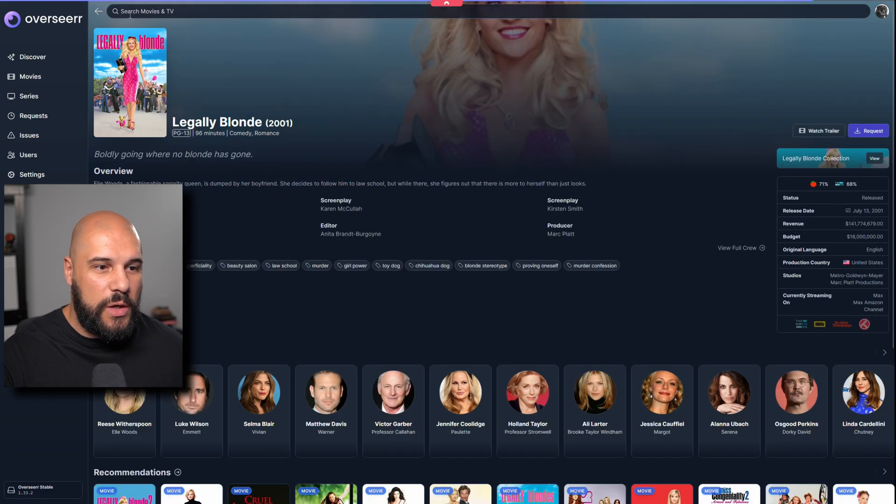
{"action": "scroll", "coordinate": [665, 147], "scroll_direction": "down", "scroll_amount": 1}
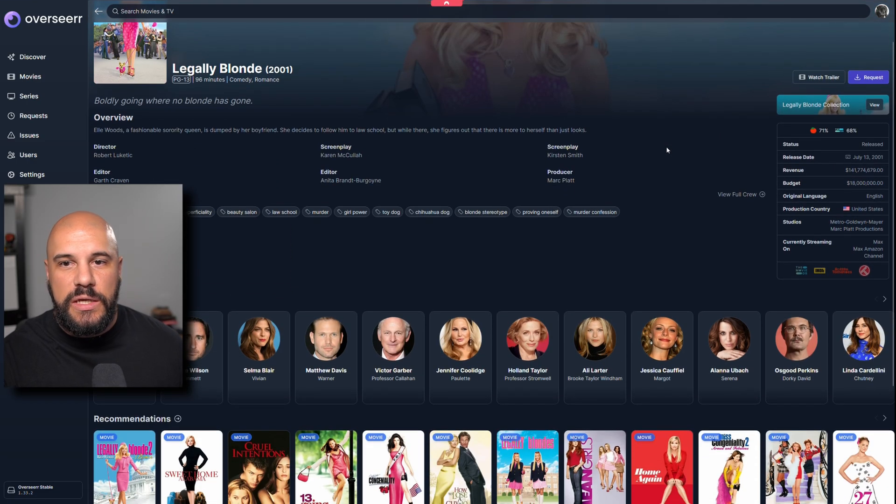
{"action": "scroll", "coordinate": [666, 146], "scroll_direction": "down", "scroll_amount": 2}
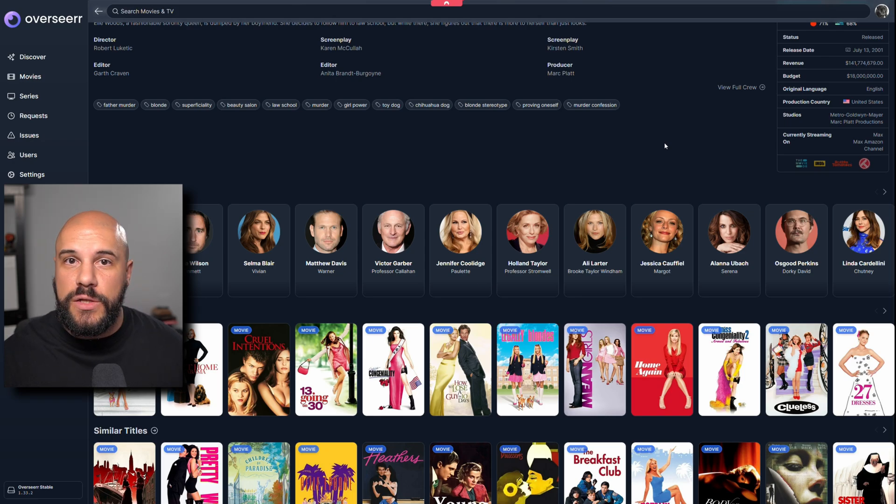
{"action": "scroll", "coordinate": [663, 146], "scroll_direction": "up", "scroll_amount": 3}
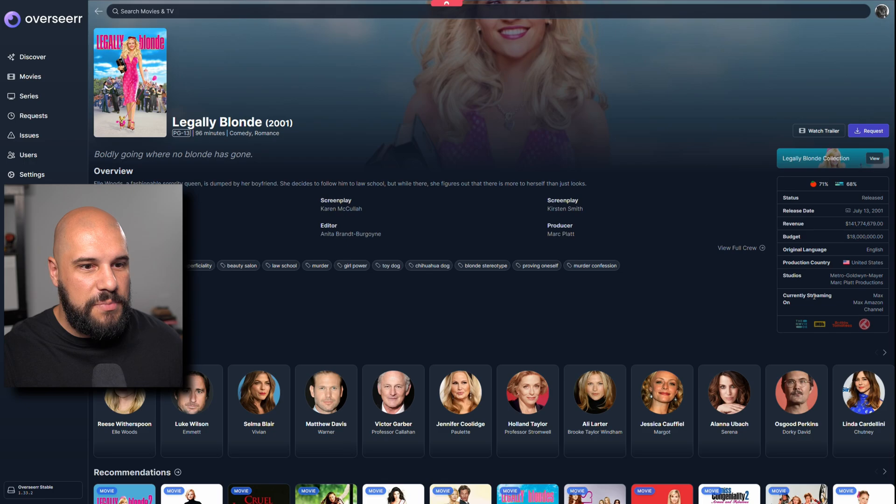
{"action": "scroll", "coordinate": [697, 280], "scroll_direction": "down", "scroll_amount": 3}
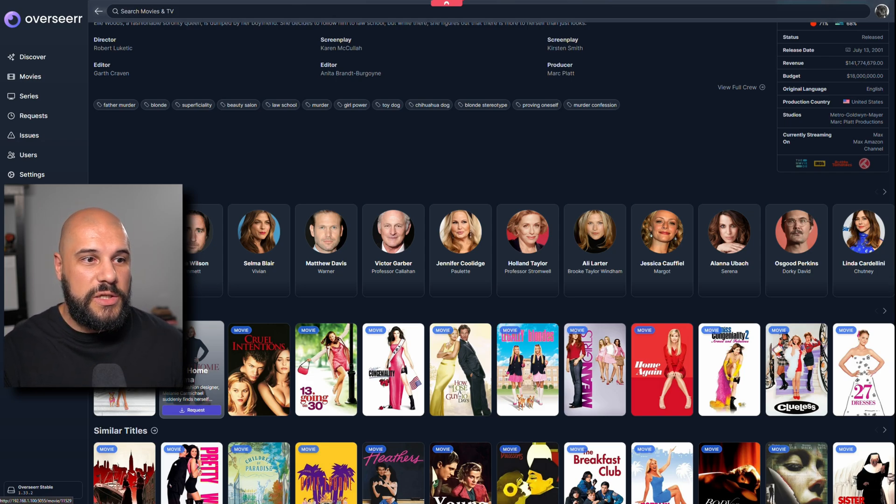
{"action": "scroll", "coordinate": [196, 357], "scroll_direction": "up", "scroll_amount": 3}
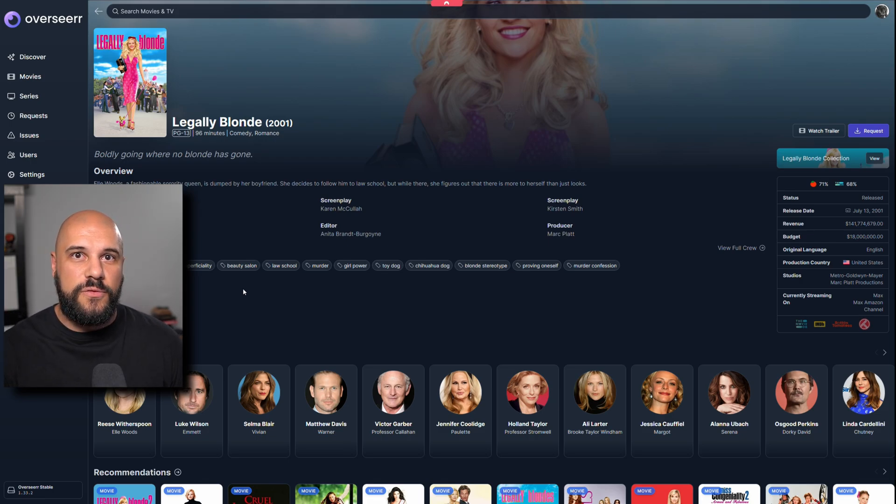
Step: Browse the Movies and Series catalogues, then view the Requests list with its status filter options
{"action": "left_click", "coordinate": [53, 78]}
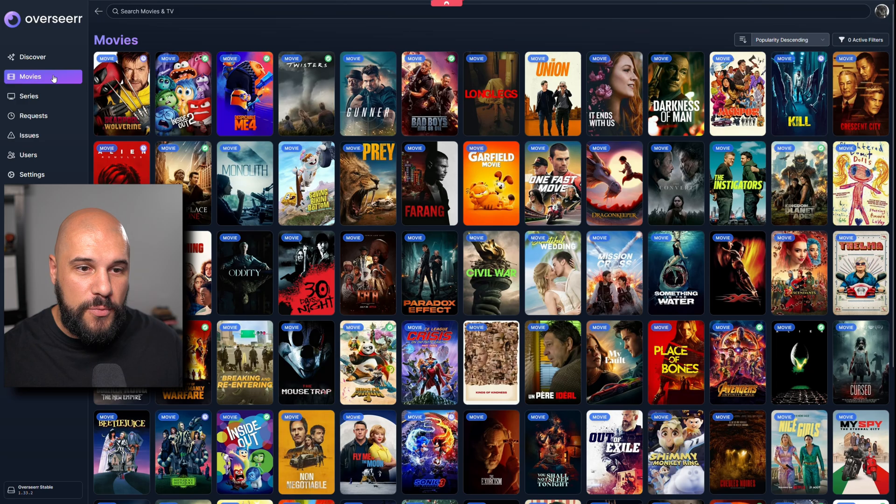
{"action": "left_click", "coordinate": [45, 99]}
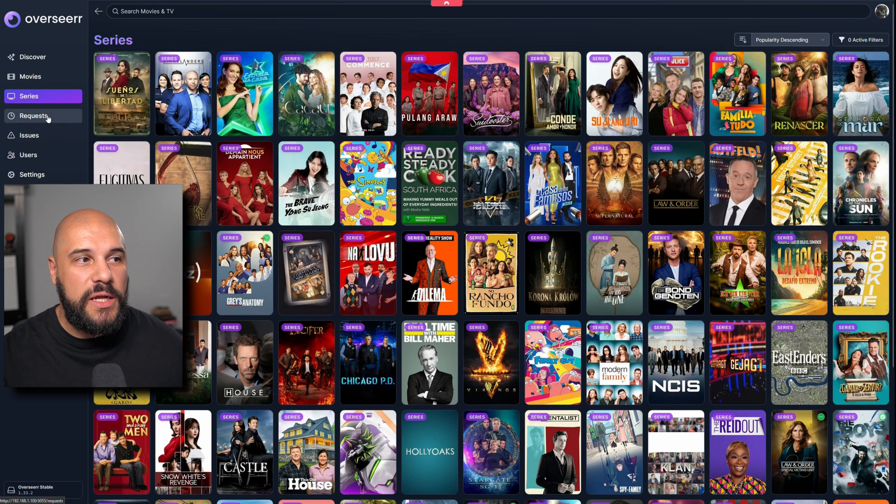
{"action": "left_click", "coordinate": [48, 118]}
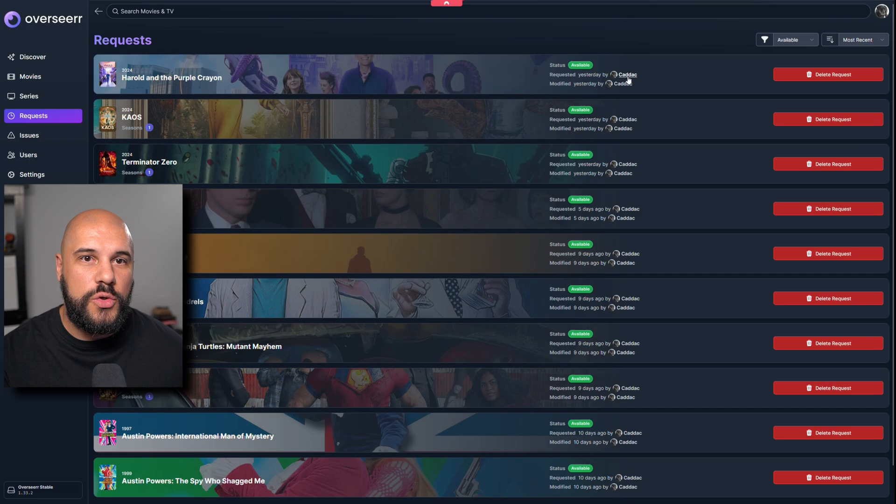
{"action": "left_click", "coordinate": [792, 42]}
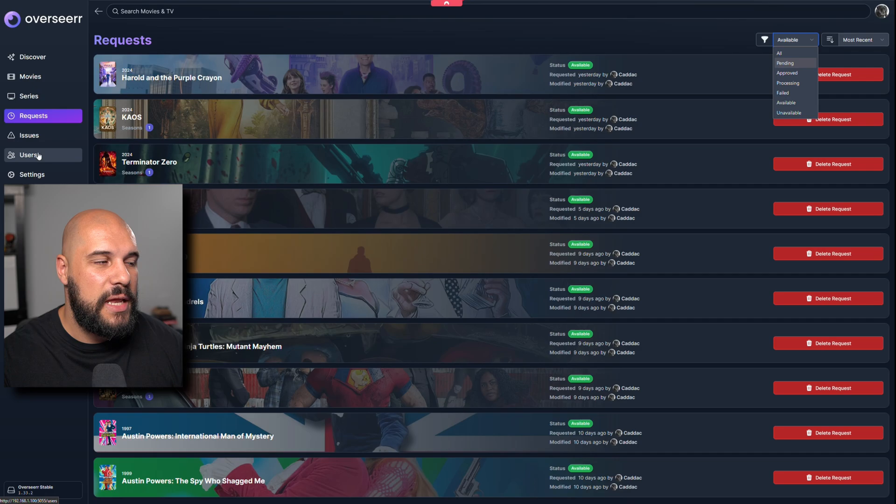
Step: Go to Settings, view the Radarr and Sonarr services, then the Email notification agent form
{"action": "left_click", "coordinate": [42, 179]}
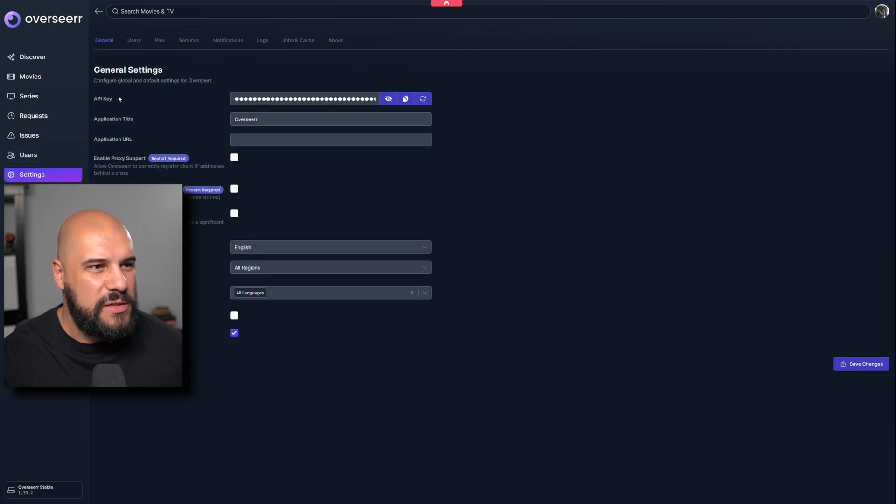
{"action": "left_click", "coordinate": [196, 42]}
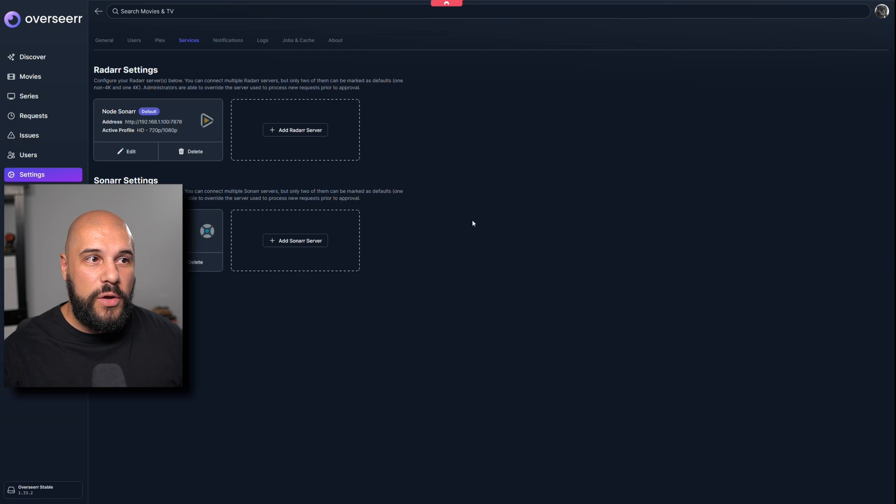
{"action": "left_click", "coordinate": [228, 40]}
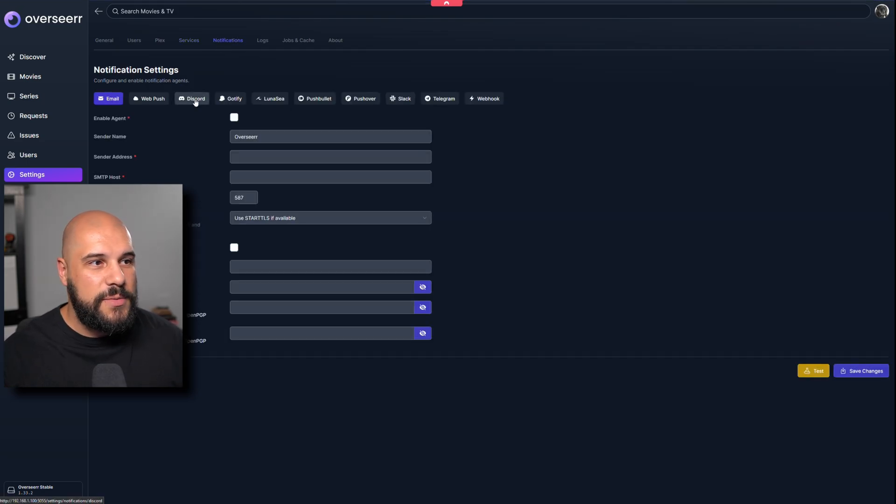
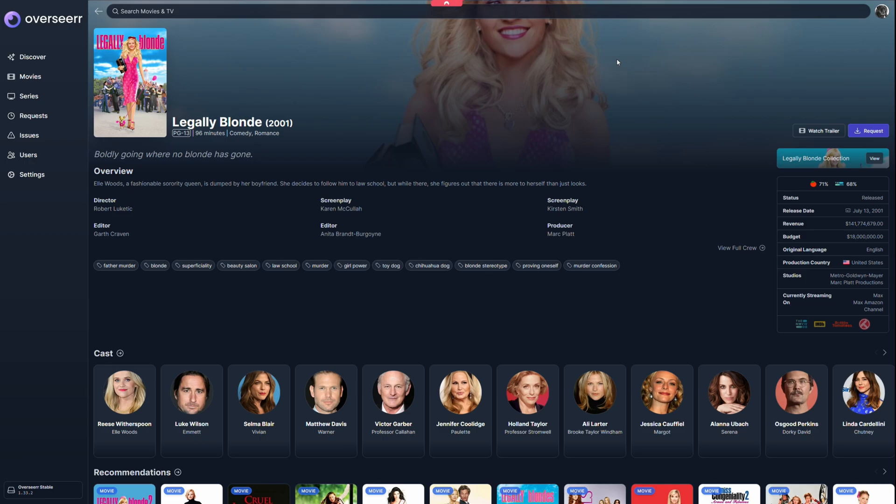
Step: Request Legally Blonde (2001) with the default HD 720p/1080p quality profile
{"action": "left_click", "coordinate": [870, 131]}
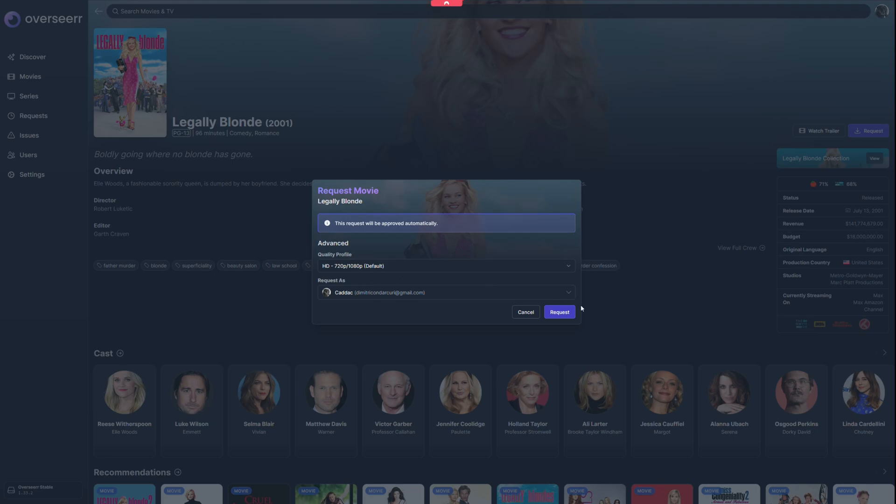
{"action": "left_click", "coordinate": [553, 312]}
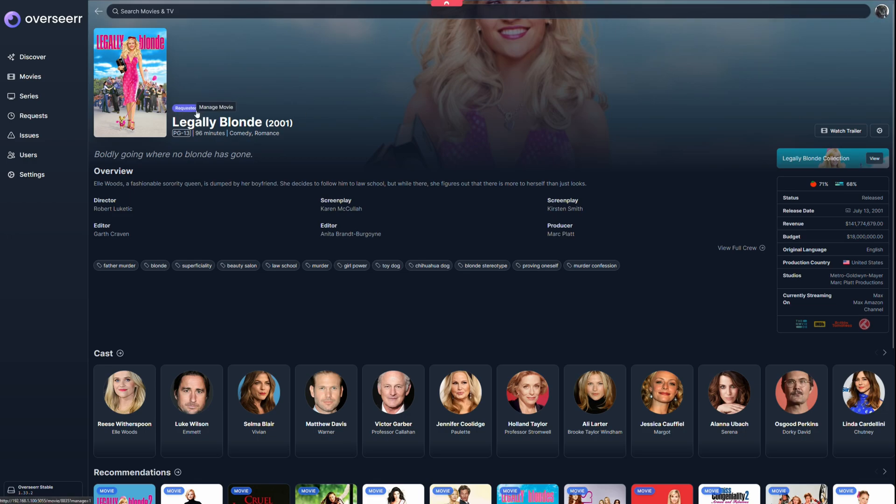
Step: Filter the Requests list to Processing status, with Legally Blonde listed at the top
{"action": "left_click", "coordinate": [47, 117]}
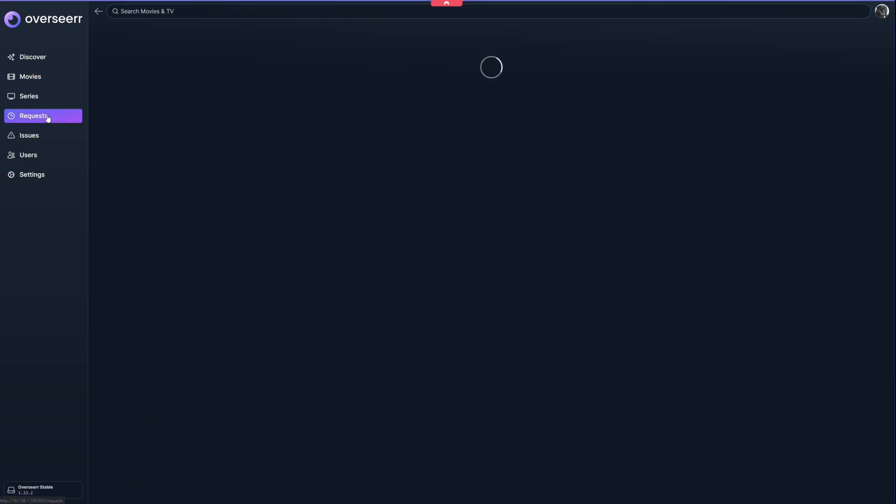
{"action": "left_click", "coordinate": [786, 43]}
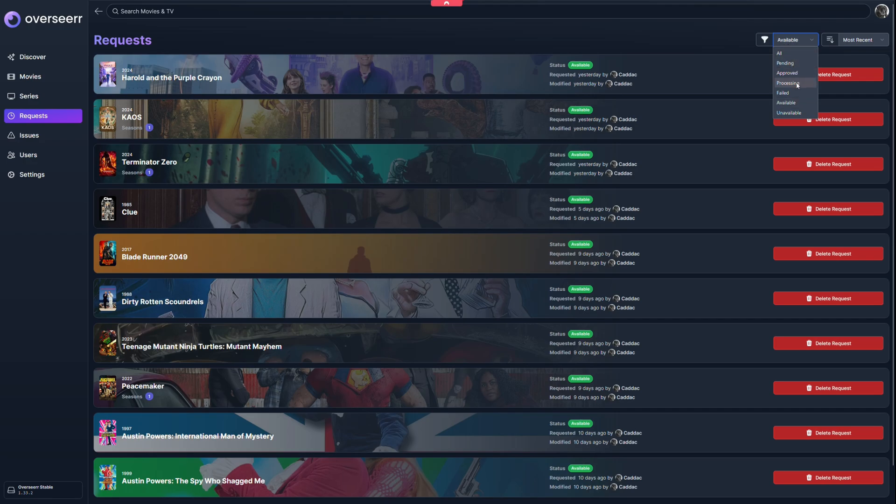
{"action": "left_click", "coordinate": [797, 84]}
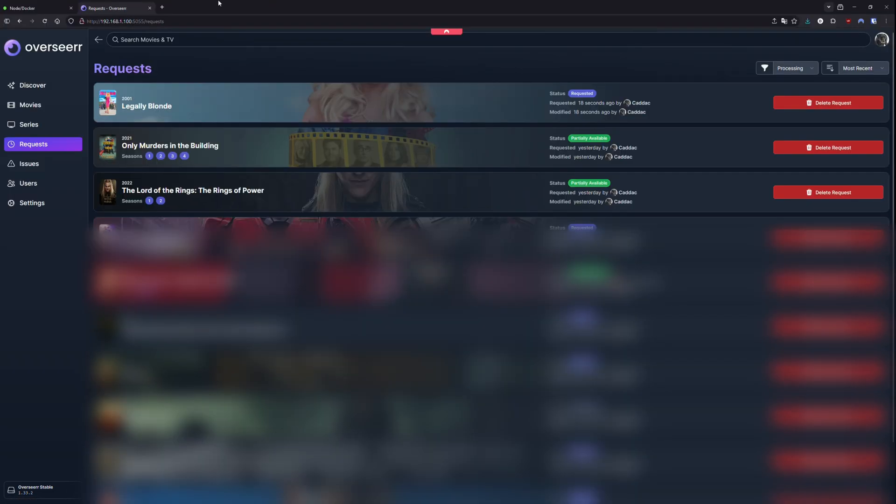
Step: From Unraid's Docker page, view Radarr's Activity queue showing Legally Blonde downloading via SABnzbd
{"action": "left_click", "coordinate": [22, 9]}
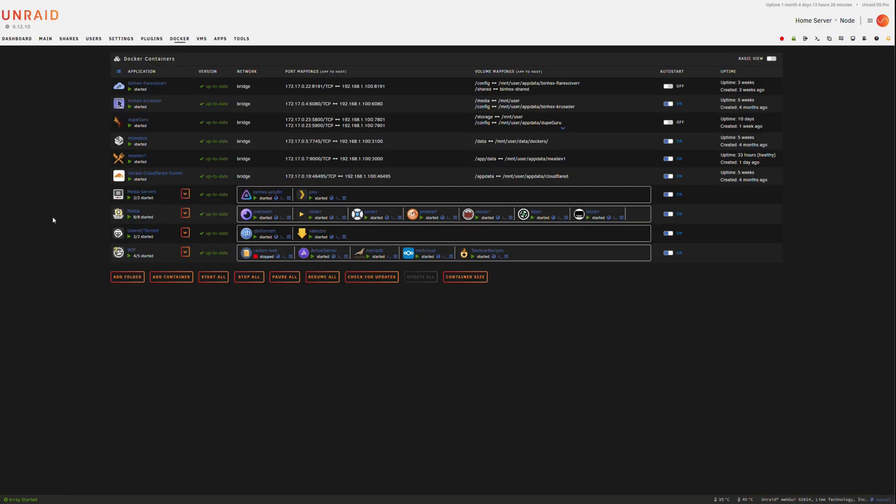
{"action": "left_click", "coordinate": [331, 218]}
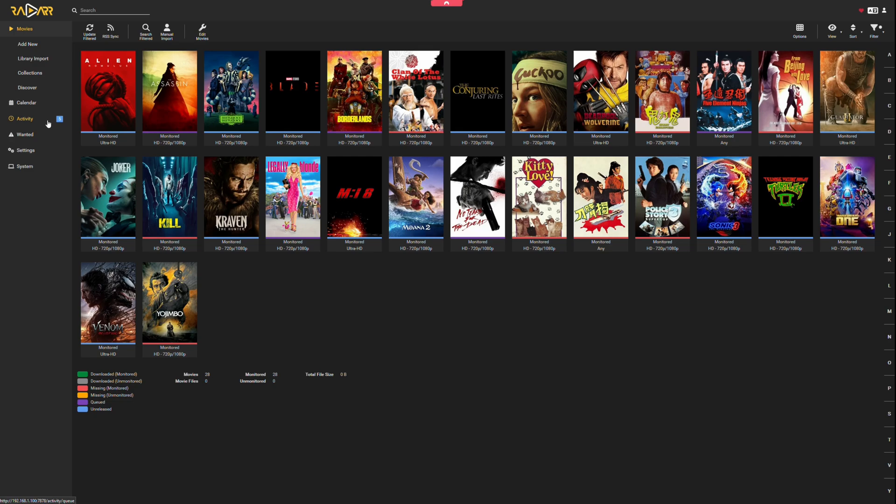
{"action": "left_click", "coordinate": [48, 123]}
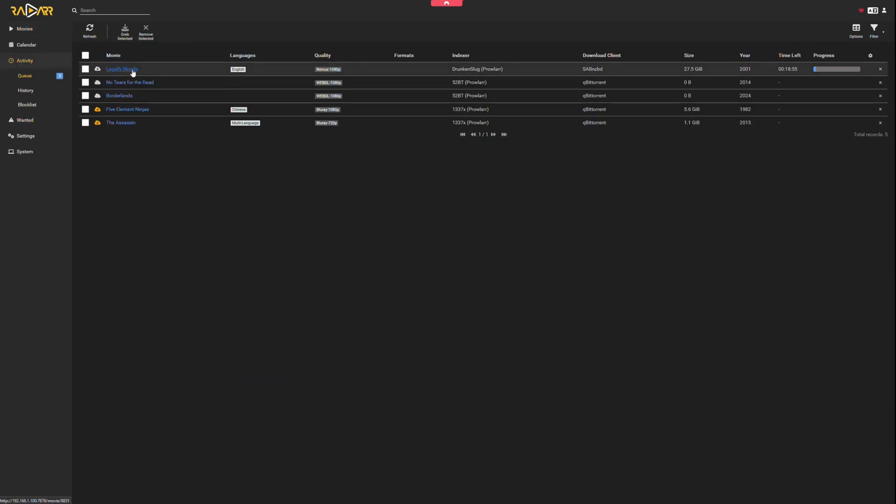